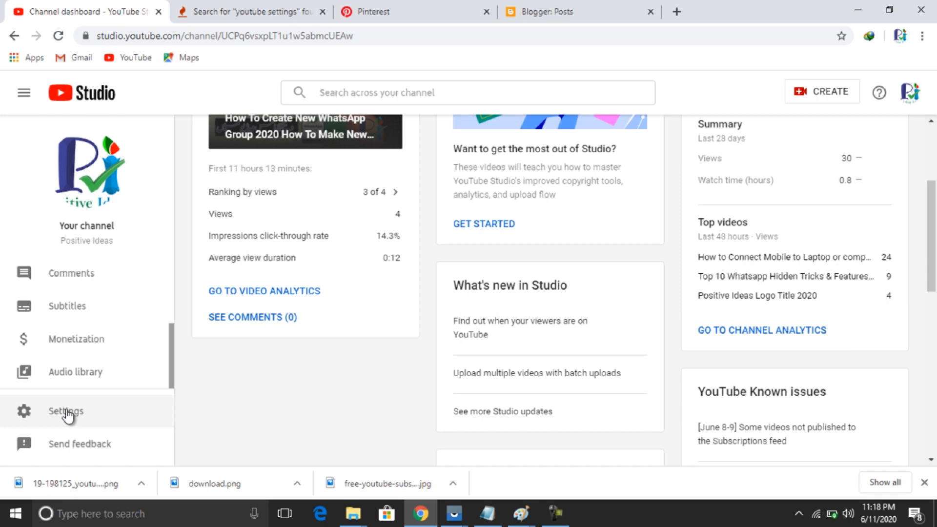
# Step: Open the channel's basic info settings and clear all existing channel keywords
pyautogui.click(67, 412)
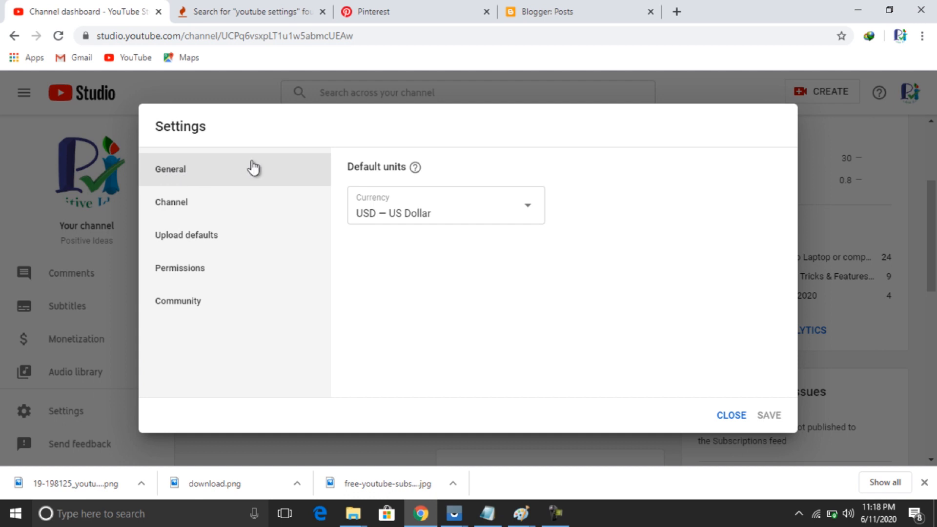
pyautogui.click(177, 209)
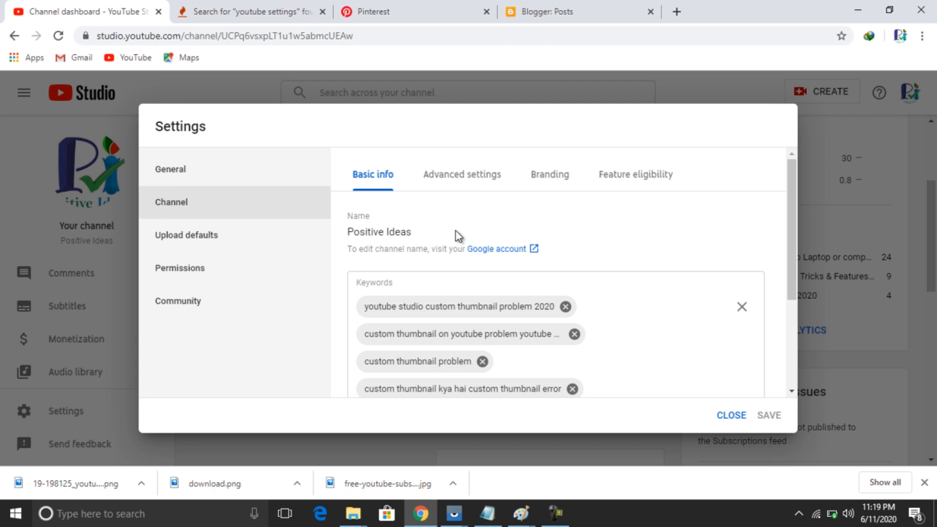
pyautogui.click(742, 306)
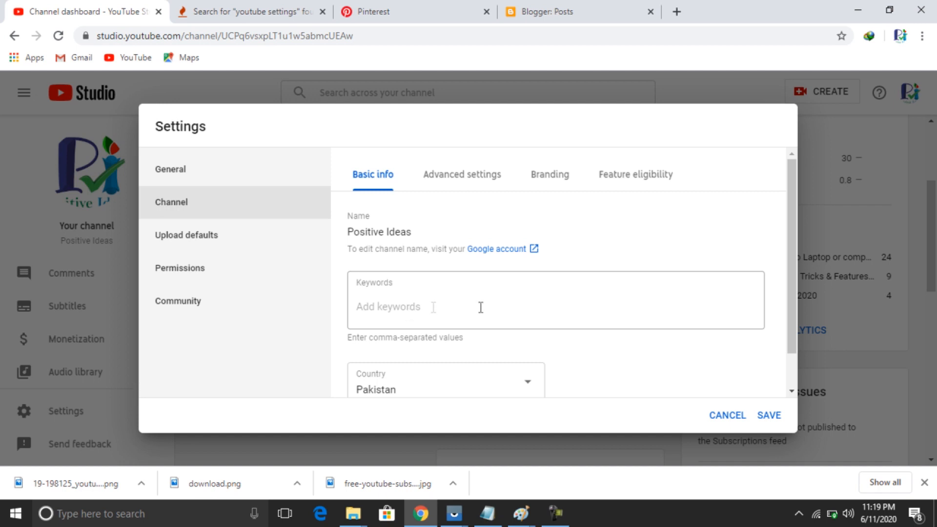
# Step: Switch to Notepad and copy the tag list from "whatsapp tricks 2020" through "youtube studio custom thumbnail problem 2020"
pyautogui.click(487, 513)
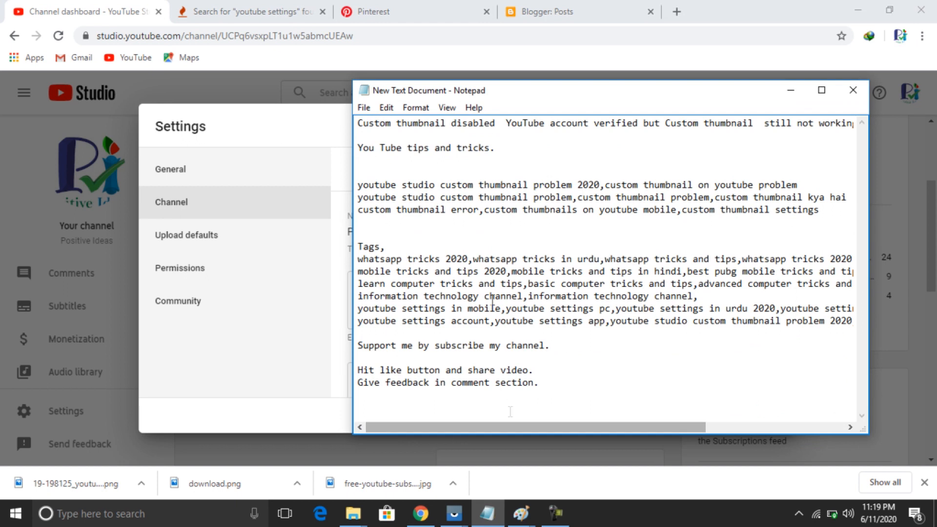
pyautogui.moveTo(357, 263); pyautogui.dragTo(862, 319)
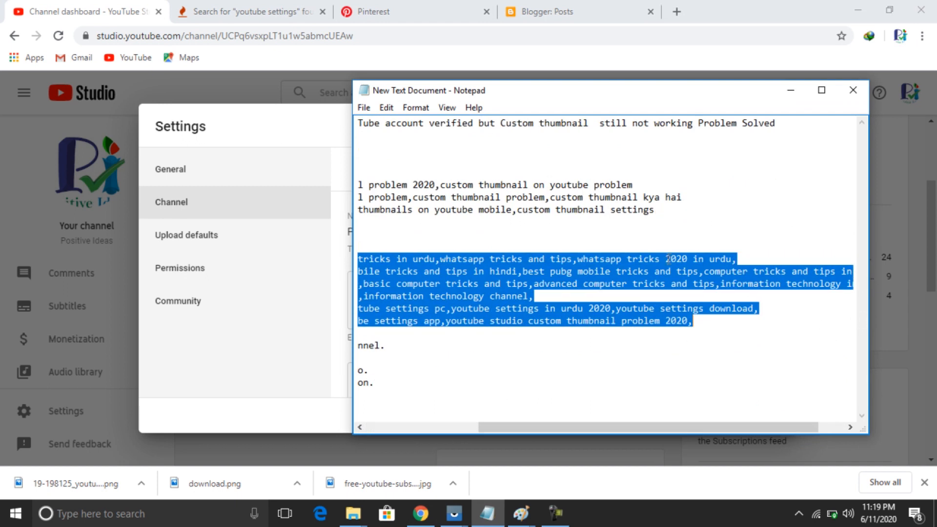
pyautogui.rightClick(668, 260)
pyautogui.click(701, 305)
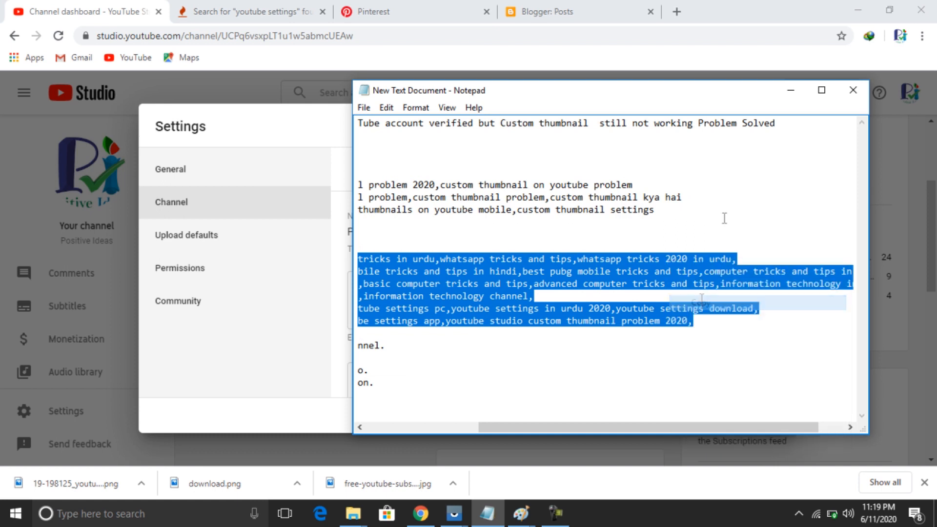
pyautogui.click(791, 90)
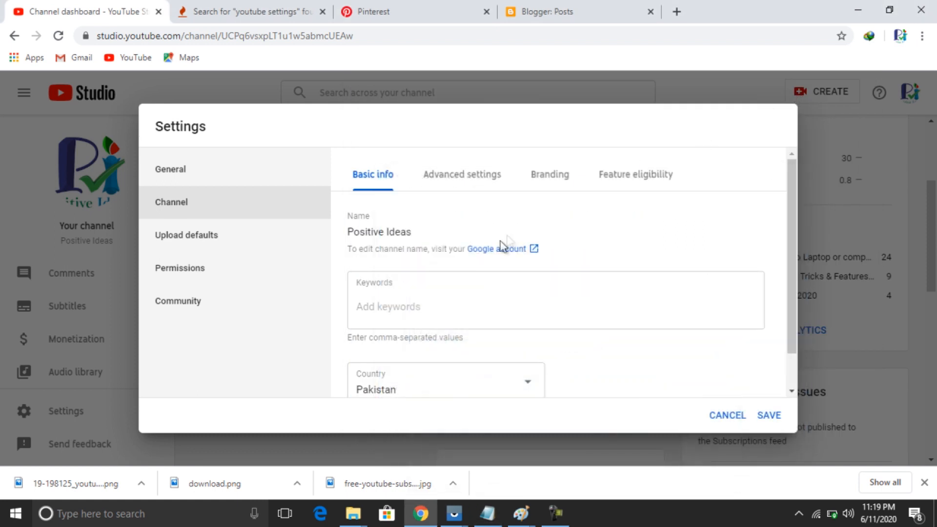
# Step: Paste the copied tag list into the channel keywords
pyautogui.rightClick(432, 284)
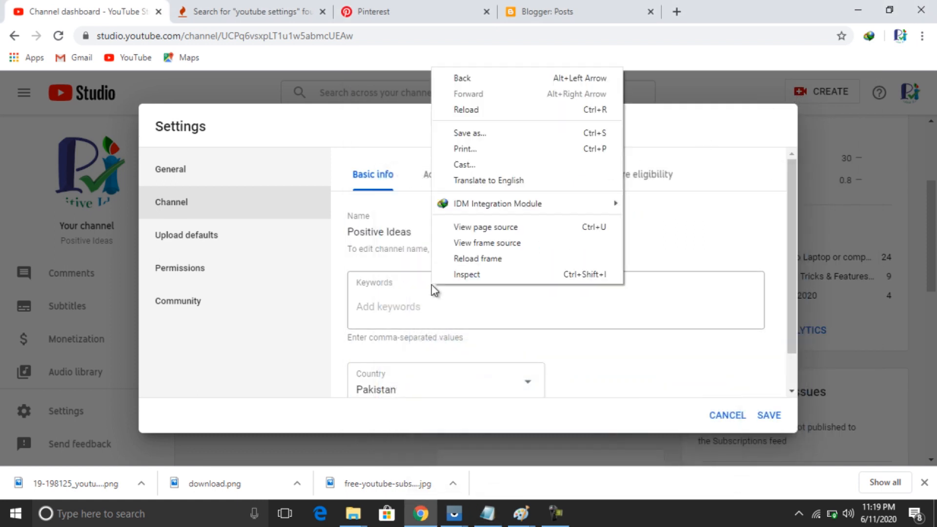
pyautogui.click(400, 303)
pyautogui.rightClick(400, 304)
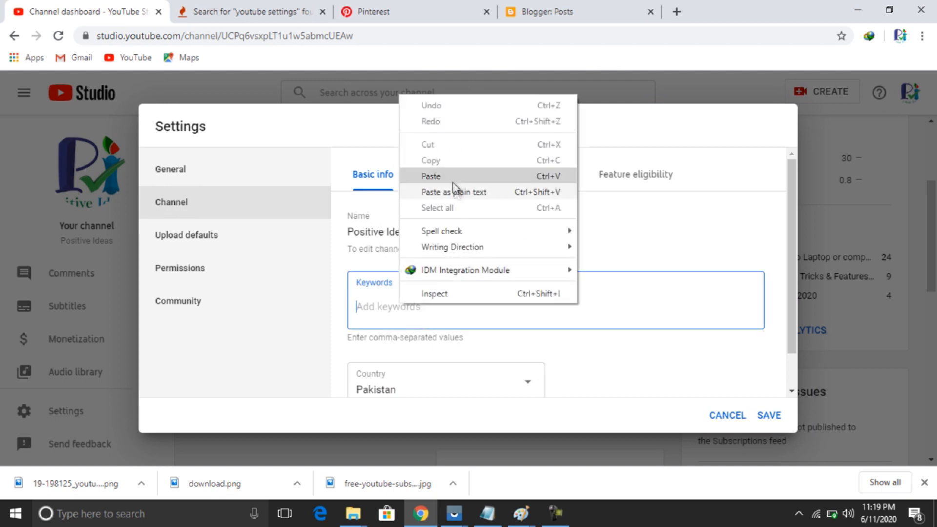
pyautogui.click(450, 177)
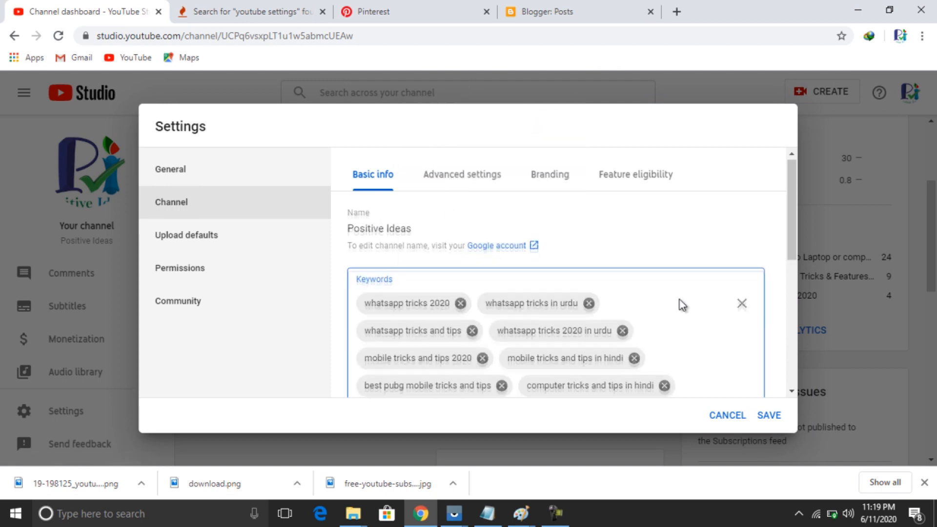
# Step: Review the full list of pasted channel keywords
pyautogui.scroll(-4, 681, 305)
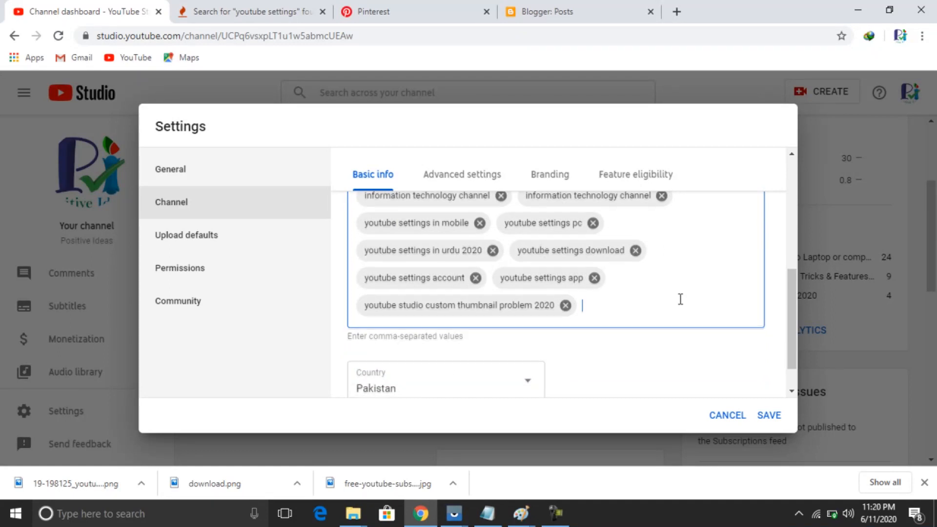
pyautogui.scroll(-1, 681, 305)
pyautogui.scroll(2, 681, 306)
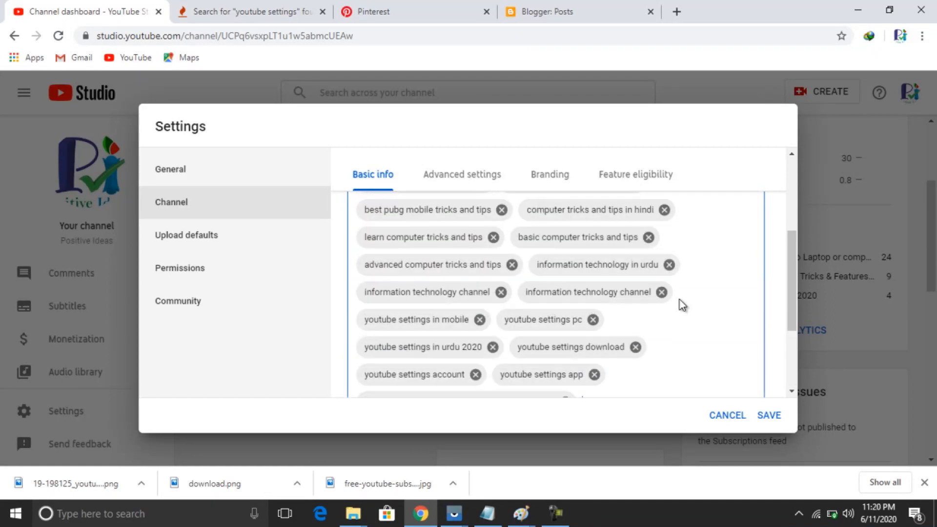
pyautogui.scroll(3, 682, 305)
pyautogui.scroll(-4, 682, 306)
pyautogui.scroll(2, 682, 306)
pyautogui.scroll(2, 681, 306)
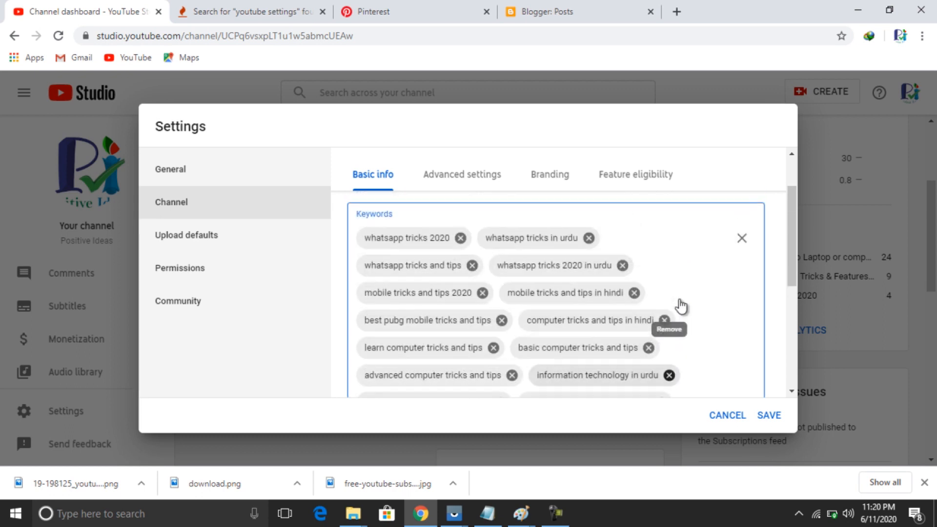
pyautogui.scroll(2, 679, 306)
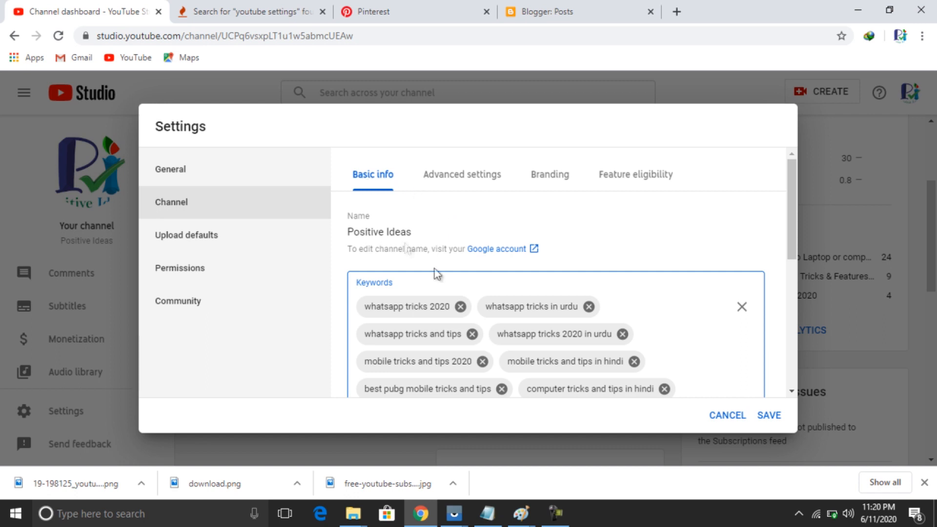
# Step: Check the made-for-kids audience choice in the channel's advanced settings
pyautogui.scroll(-5, 551, 330)
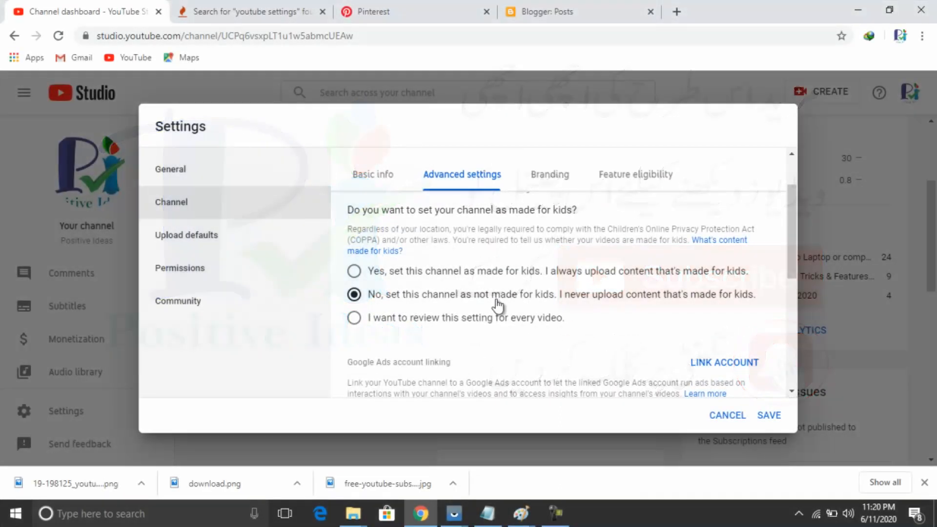
pyautogui.scroll(1, 495, 307)
pyautogui.scroll(-1, 521, 312)
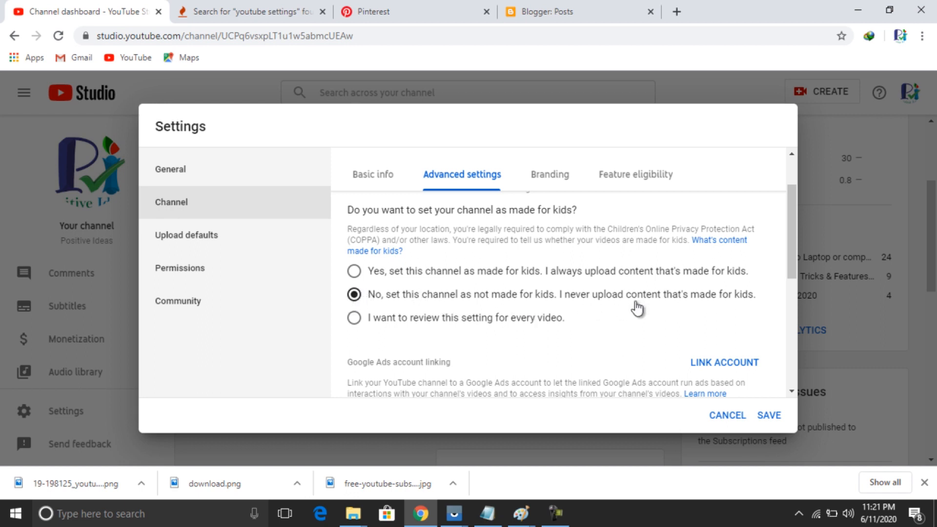
# Step: Add the "download" PNG image from Downloads as the video watermark and set its display time to Entire video
pyautogui.click(554, 178)
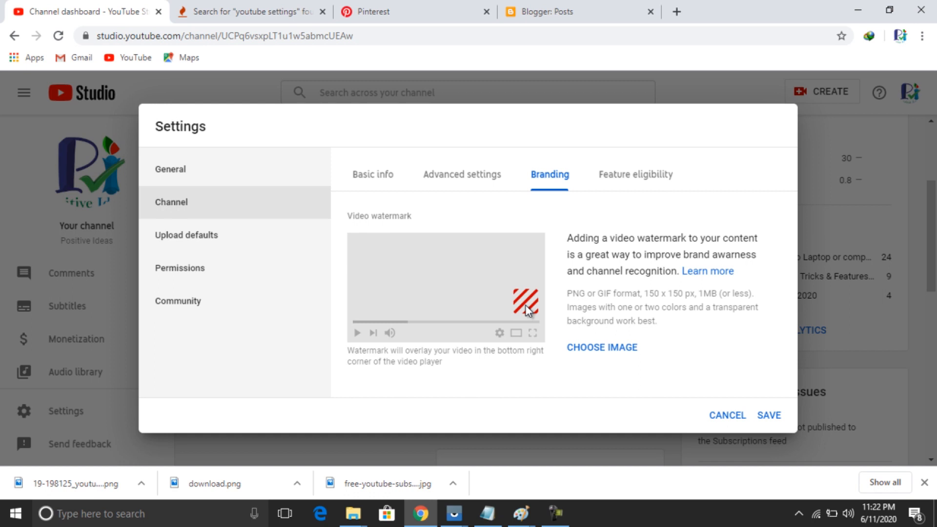
pyautogui.click(589, 349)
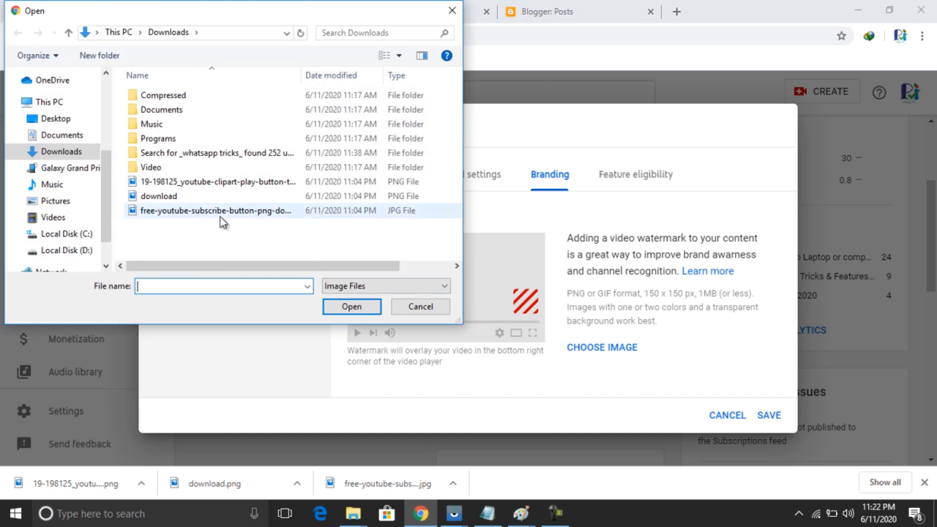
pyautogui.click(178, 196)
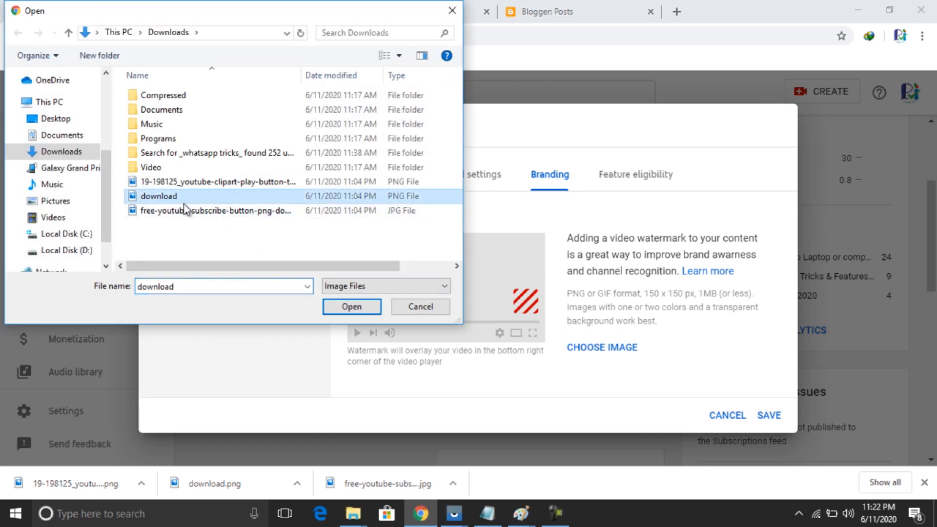
pyautogui.click(350, 307)
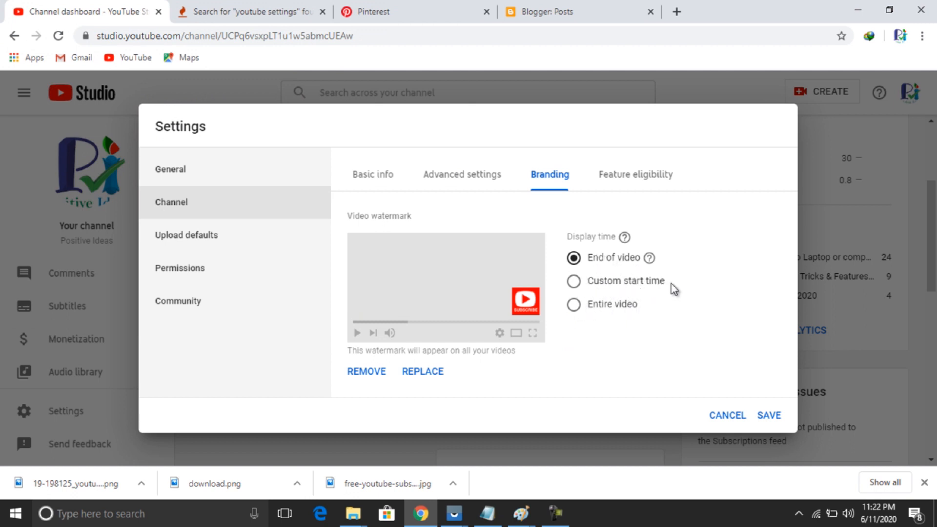
pyautogui.click(574, 305)
# Step: Review the channel's basic info, advanced settings and branding once more
pyautogui.click(375, 180)
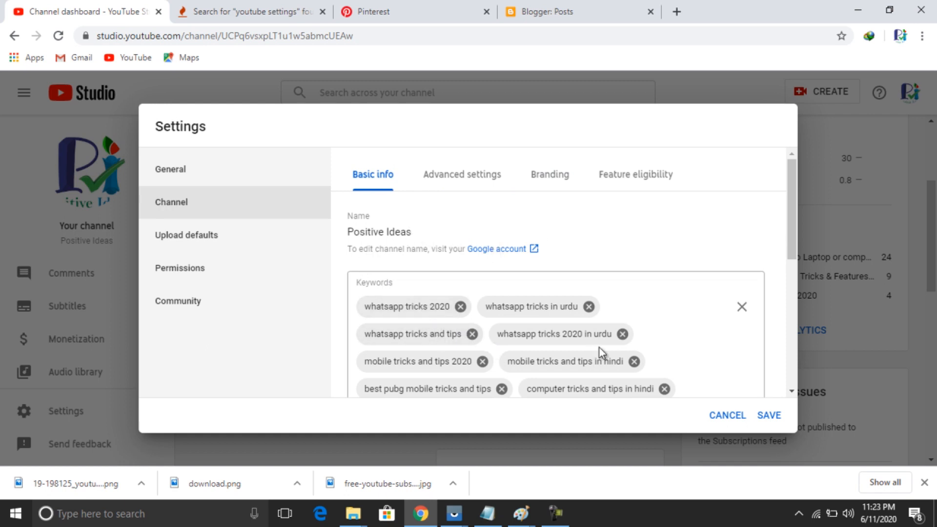
pyautogui.click(459, 187)
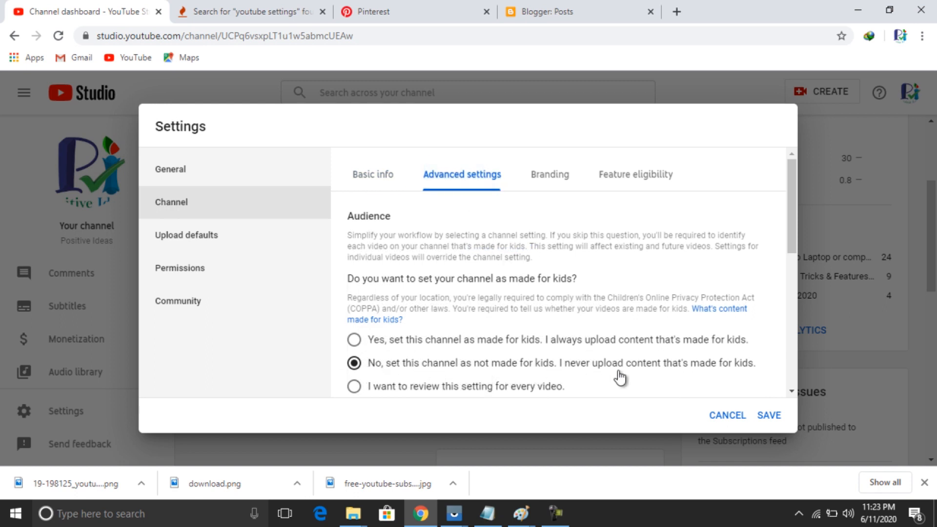
pyautogui.click(561, 184)
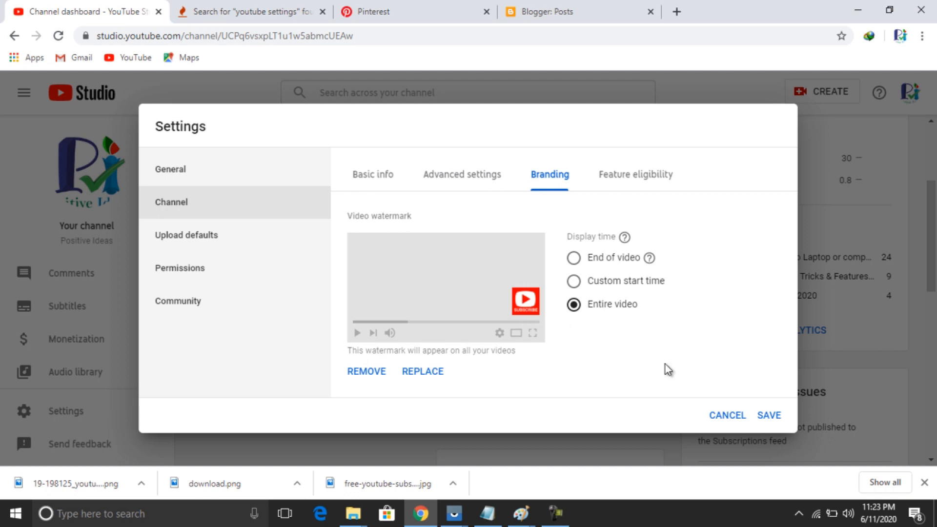
# Step: Open the upload defaults and delete the entire default description
pyautogui.click(189, 244)
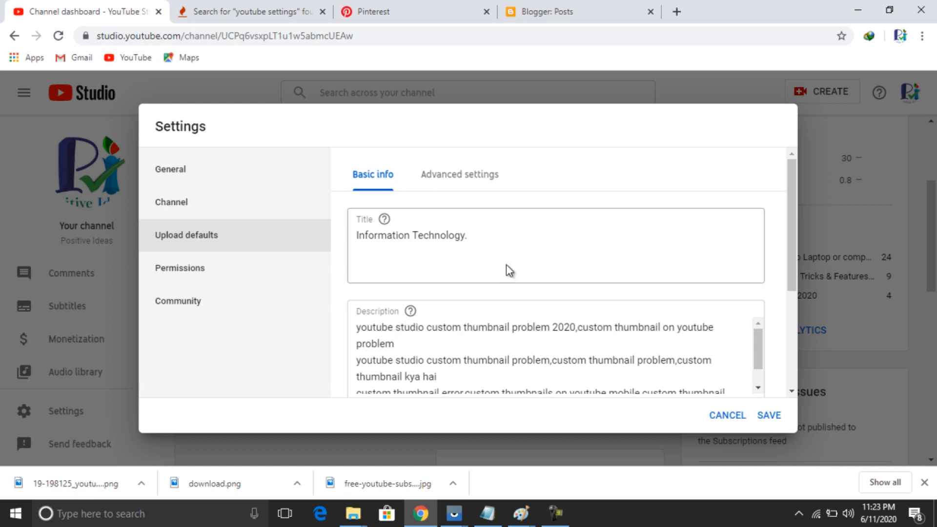
pyautogui.click(763, 347)
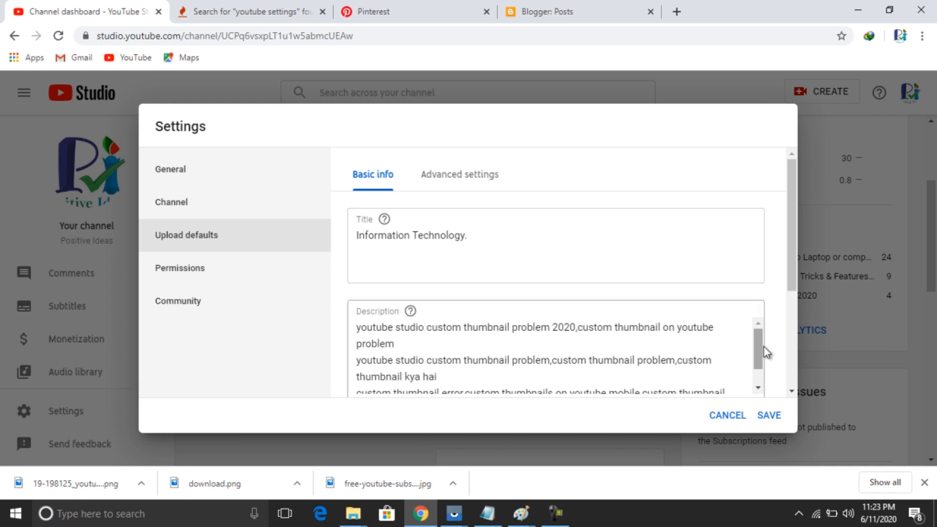
pyautogui.moveTo(761, 343)
pyautogui.mouseDown()
pyautogui.moveTo(760, 375)
pyautogui.moveTo(765, 332)
pyautogui.mouseUp()
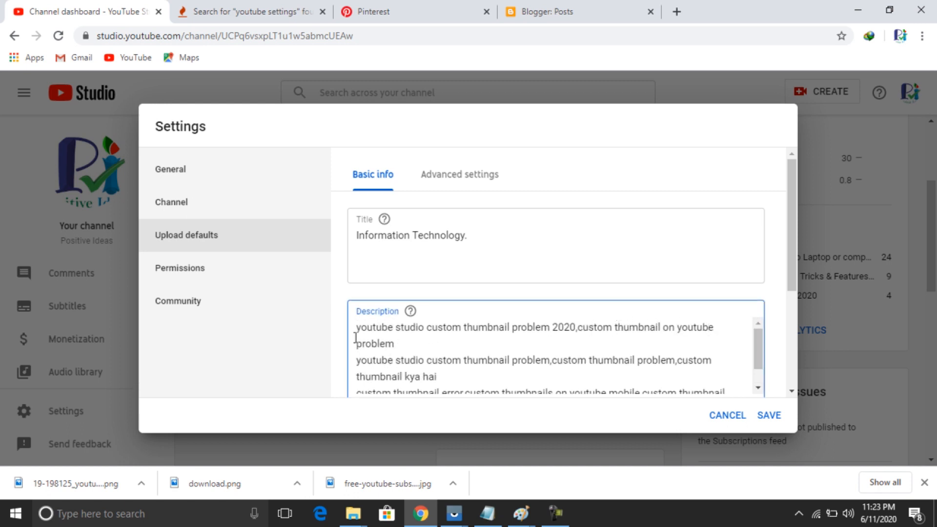
pyautogui.moveTo(355, 328); pyautogui.dragTo(596, 361)
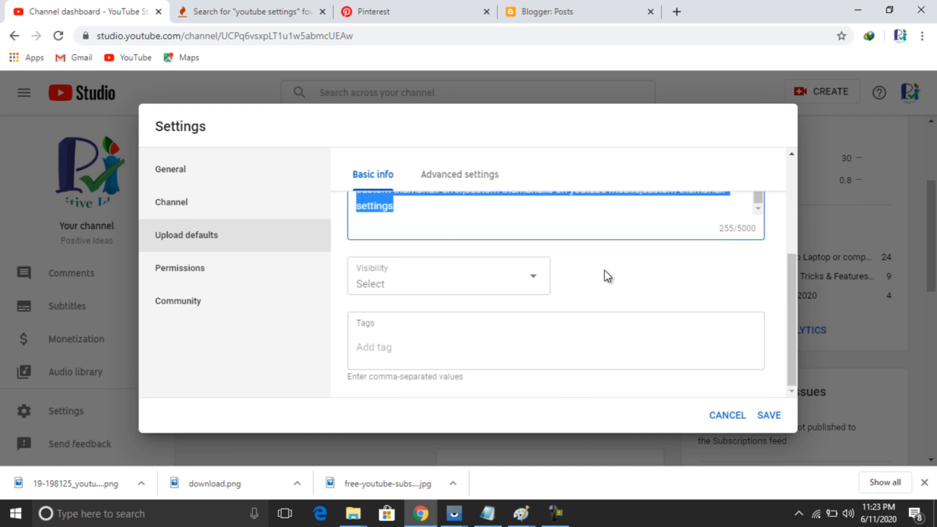
pyautogui.press('BackSpace')
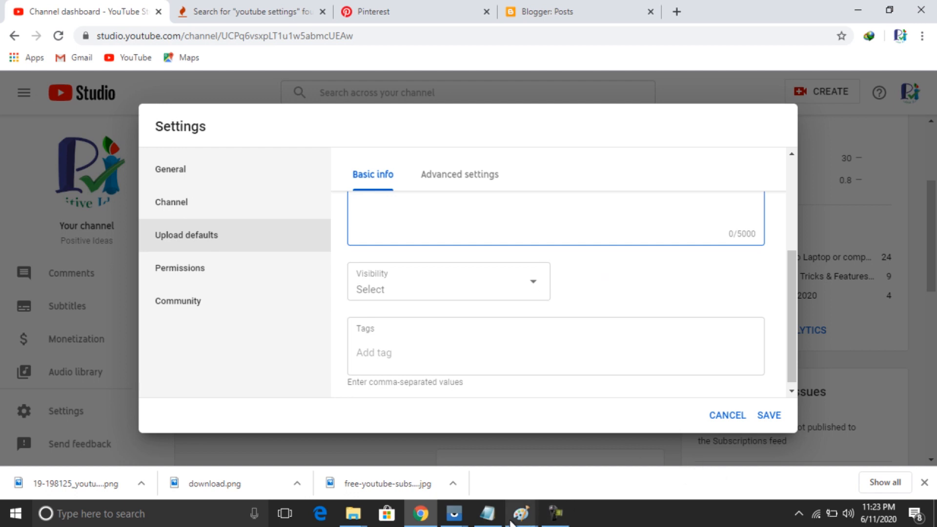
# Step: Copy the highlighted tag list again from the Notepad document
pyautogui.click(487, 513)
pyautogui.rightClick(503, 292)
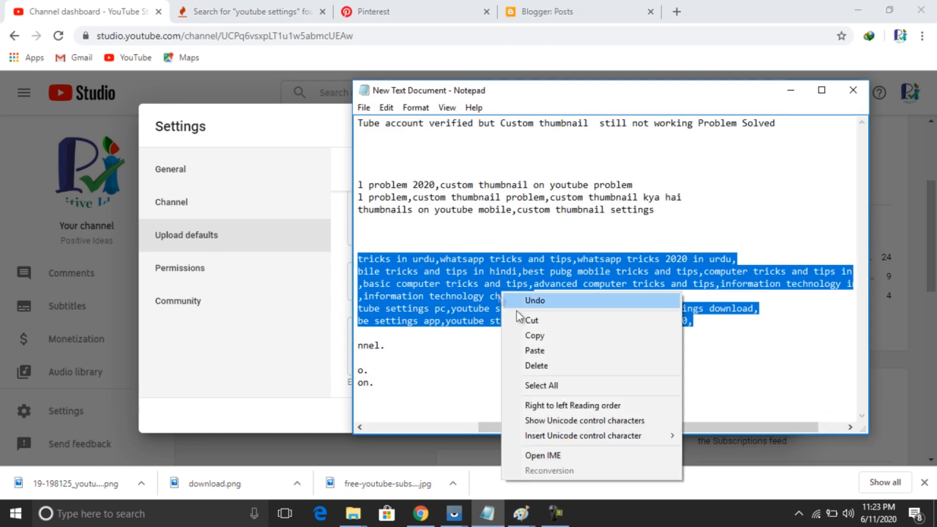
pyautogui.click(528, 334)
pyautogui.click(788, 92)
# Step: Paste the copied tag list as the default upload description and add a line break at its end
pyautogui.rightClick(416, 210)
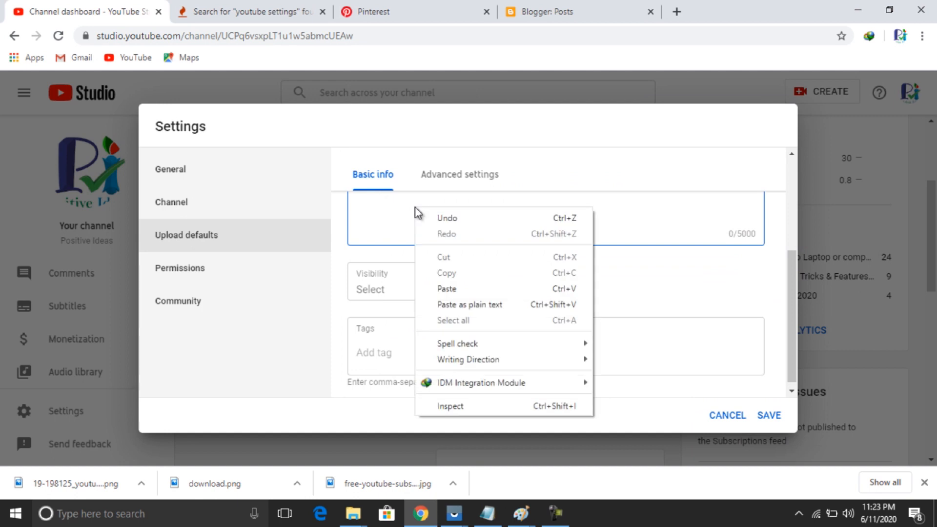
pyautogui.click(450, 288)
pyautogui.scroll(3, 493, 257)
pyautogui.scroll(-2, 493, 256)
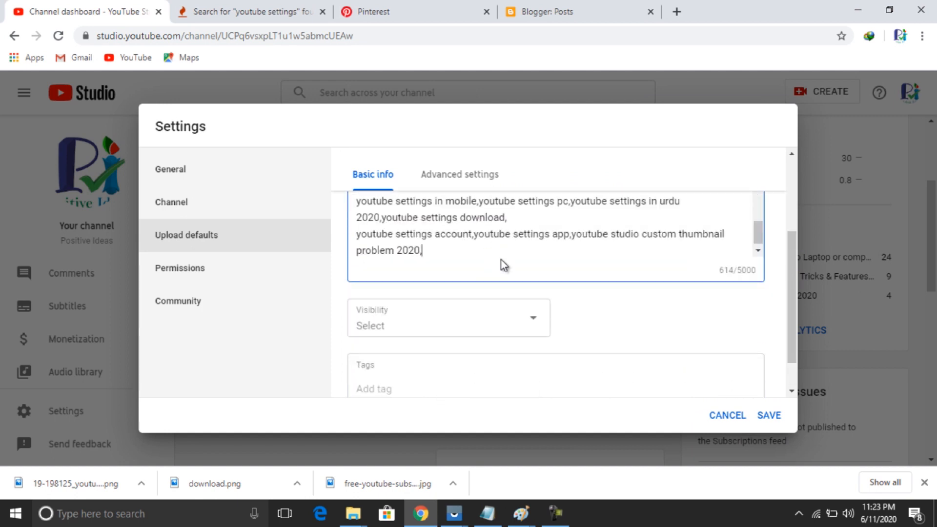
pyautogui.press('Return')
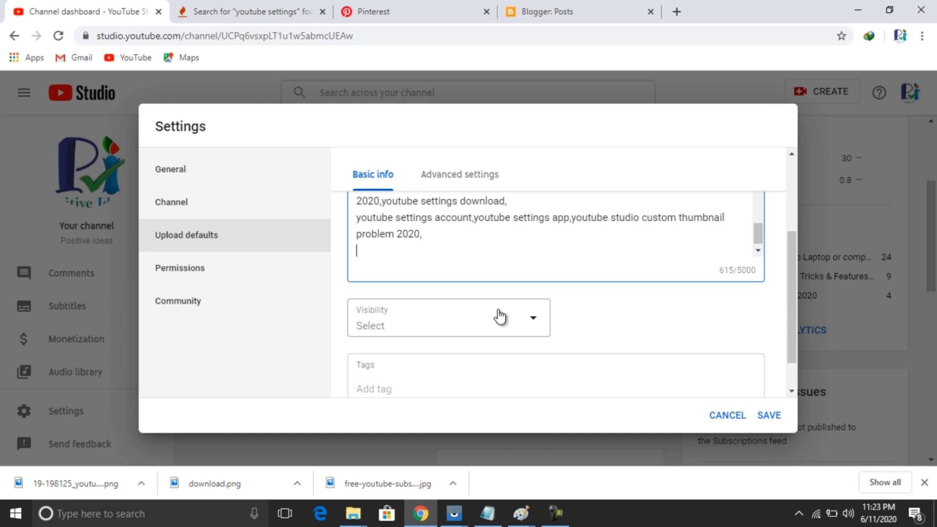
# Step: Set the default visibility to Public and paste the copied list into the default tags
pyautogui.click(534, 321)
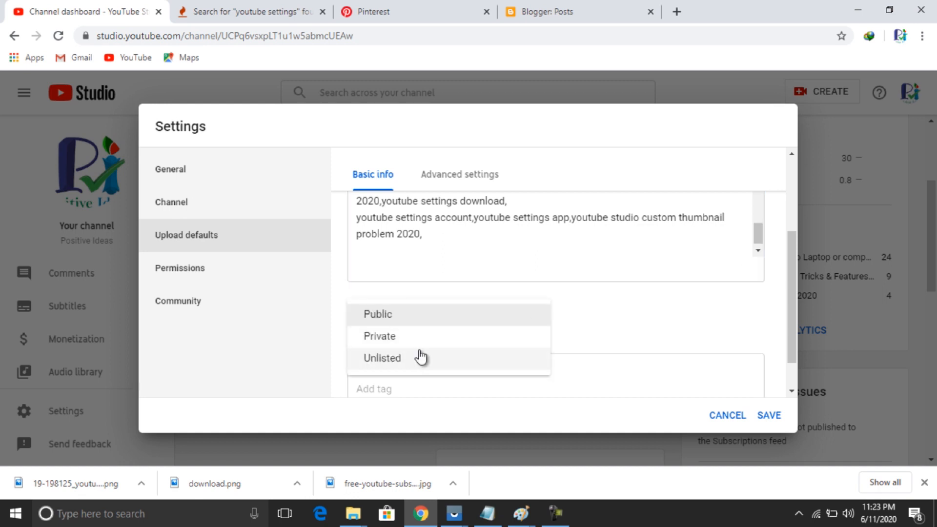
pyautogui.click(383, 316)
pyautogui.scroll(-1, 578, 324)
pyautogui.click(414, 344)
pyautogui.rightClick(416, 342)
pyautogui.click(453, 225)
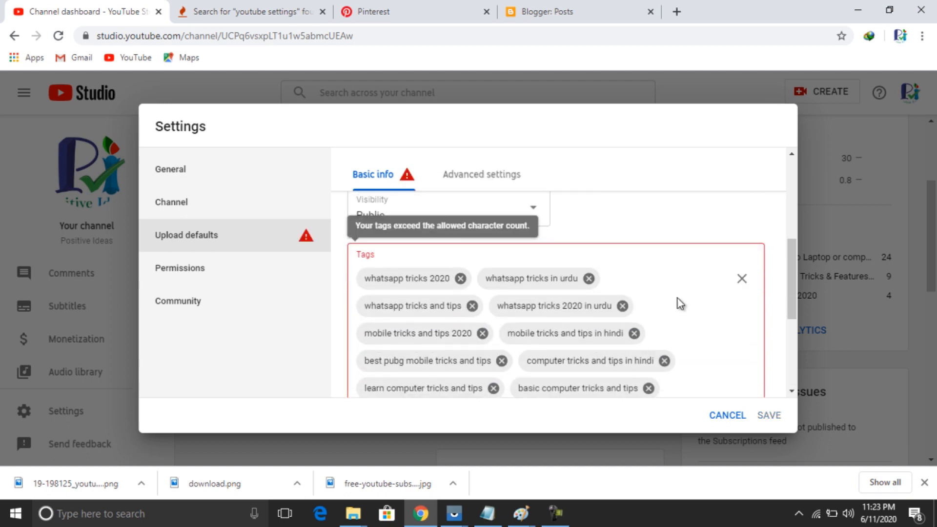
# Step: Remove the default tags "mobile tricks and tips in hindi", "whatsapp tricks 2020 in urdu", "whatsapp tricks in urdu" and "youtube settings in mobile"
pyautogui.click(633, 333)
pyautogui.click(622, 306)
pyautogui.click(588, 278)
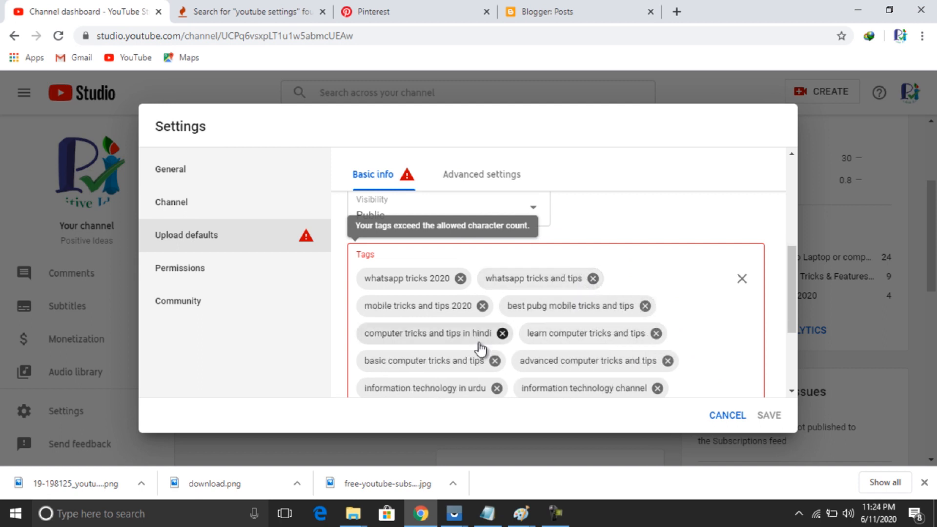
pyautogui.scroll(-3, 501, 349)
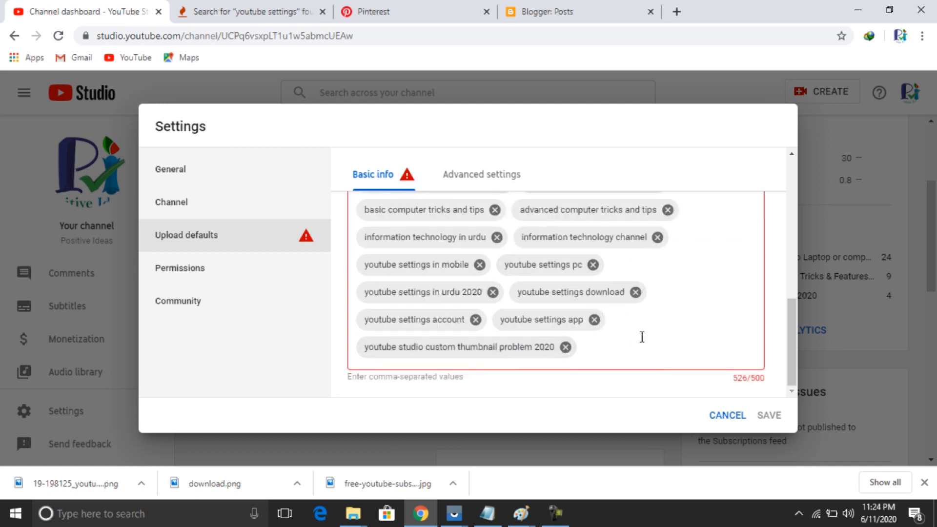
pyautogui.click(479, 265)
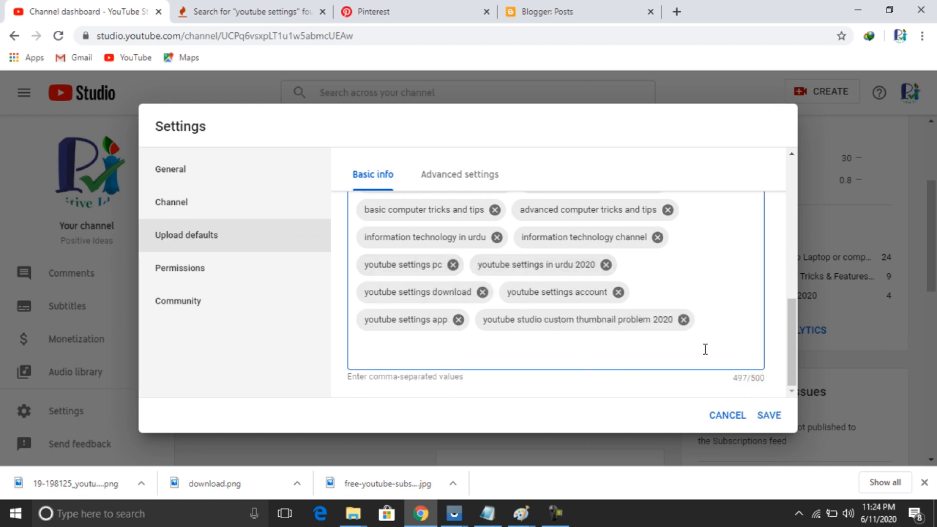
pyautogui.scroll(3, 719, 329)
pyautogui.scroll(-1, 720, 329)
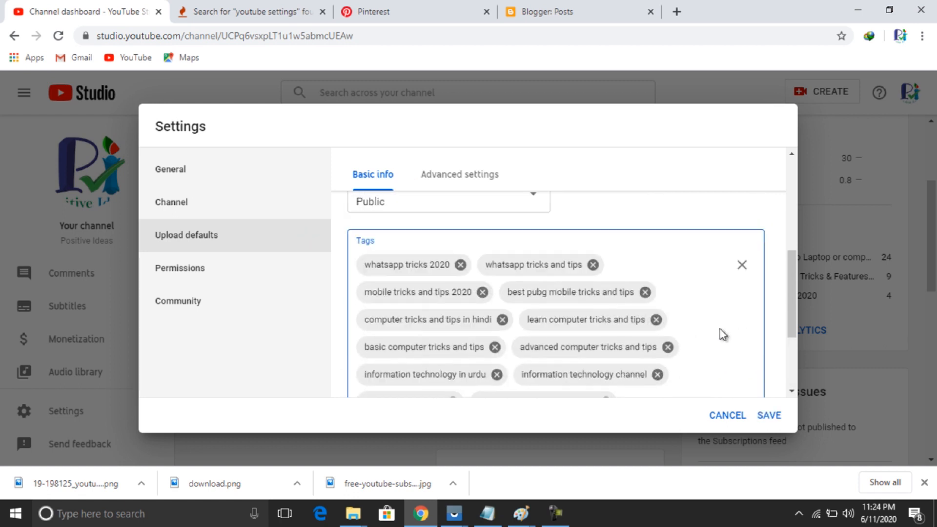
pyautogui.scroll(-1, 720, 328)
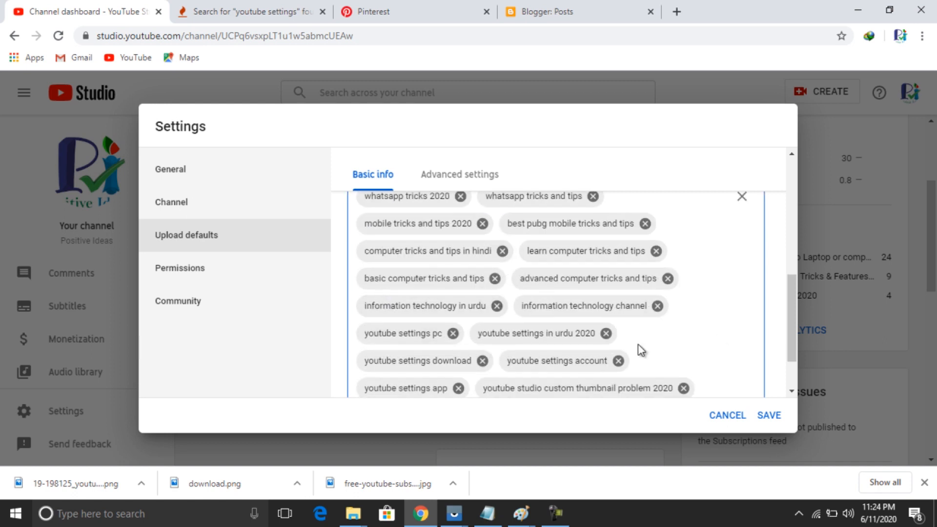
# Step: Review the permissions and the channel's branding, advanced and basic settings, and save all the settings changes
pyautogui.click(184, 275)
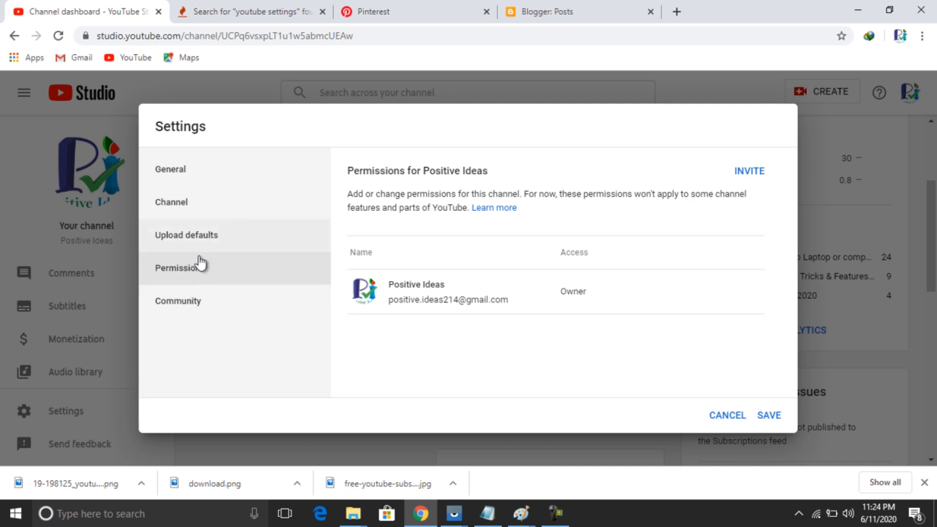
pyautogui.click(198, 240)
pyautogui.click(182, 205)
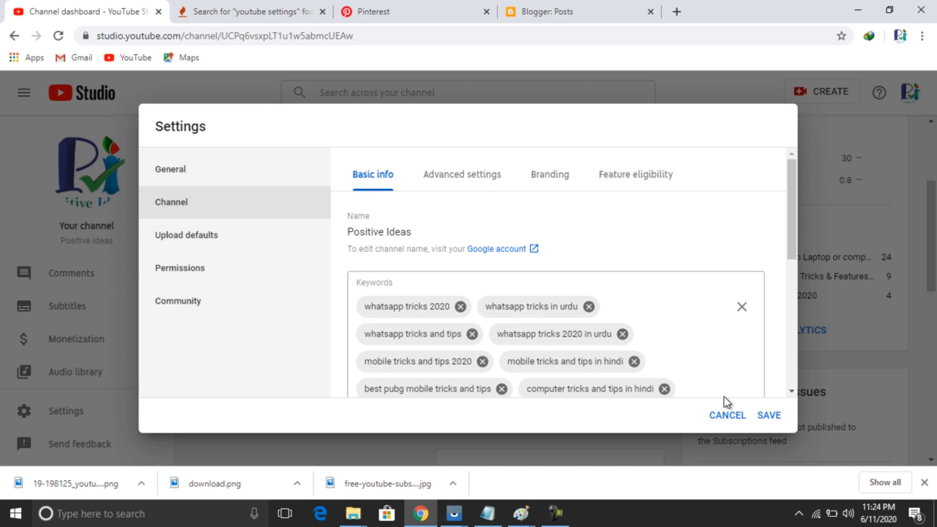
pyautogui.click(544, 182)
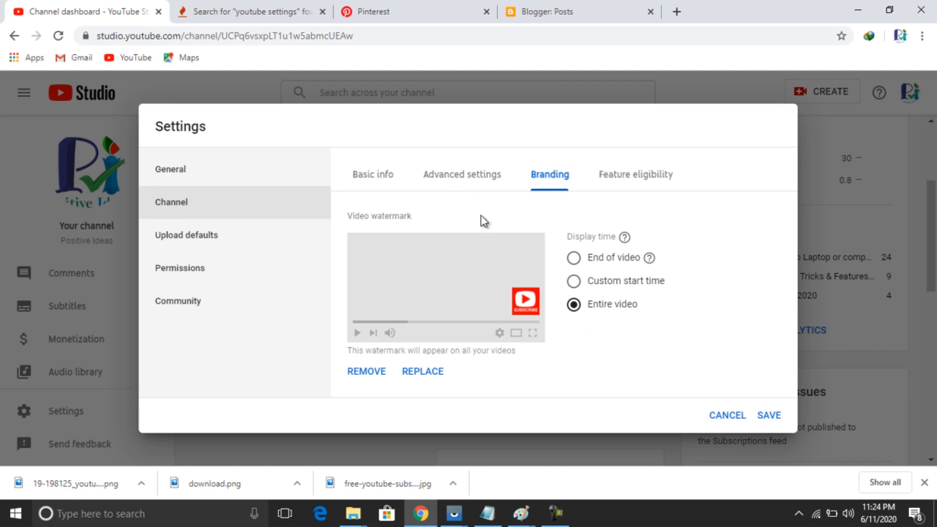
pyautogui.click(455, 177)
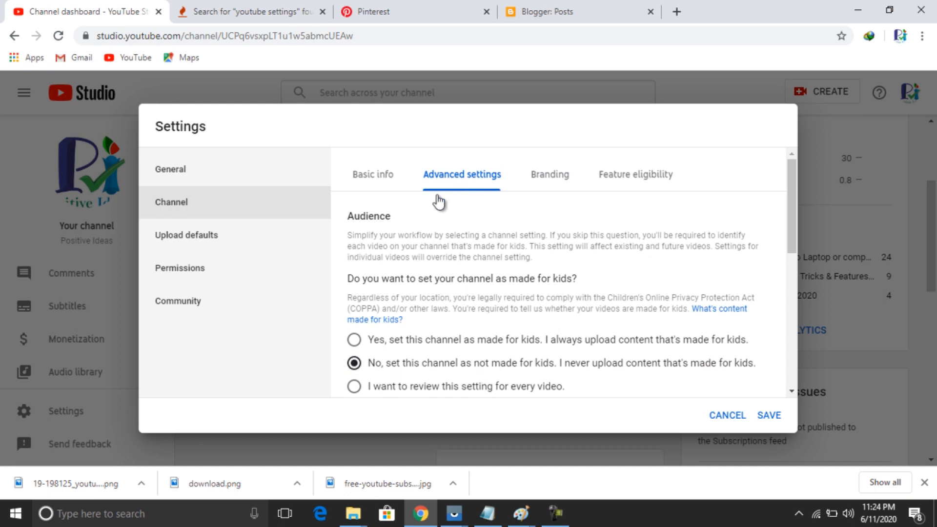
pyautogui.click(383, 176)
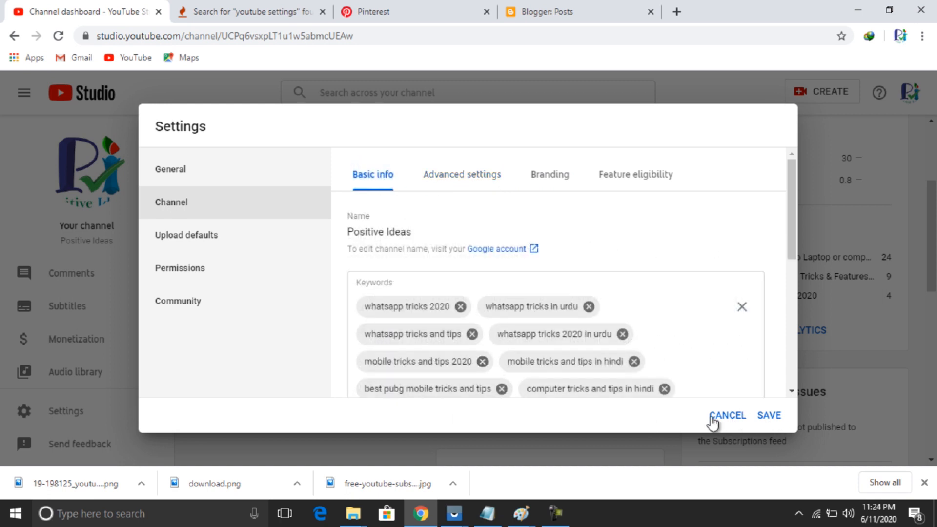
pyautogui.click(769, 417)
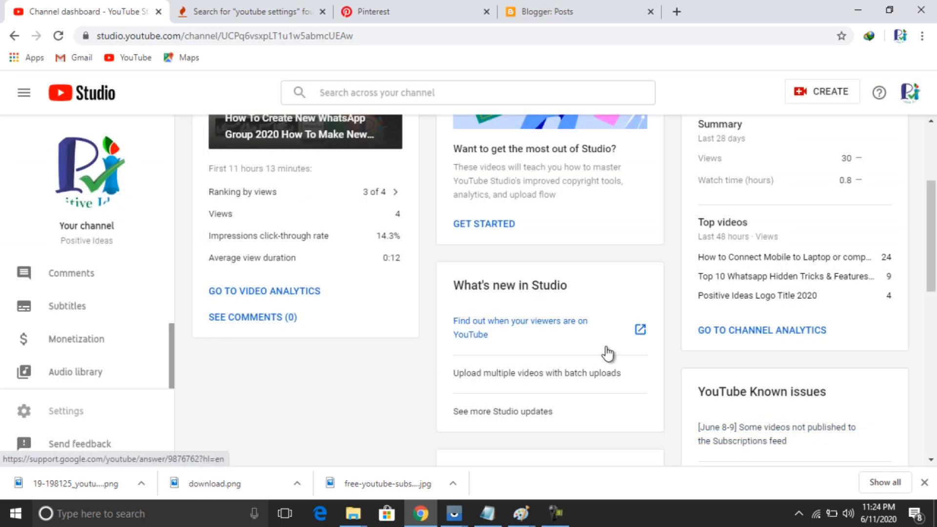